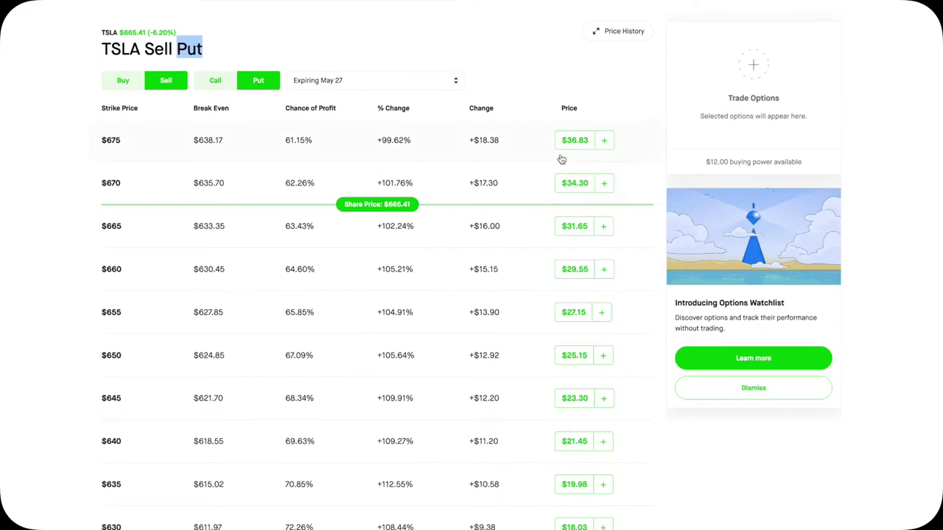
Sell the $670 put and buy the $665 put to form a put credit spread.
click(572, 185)
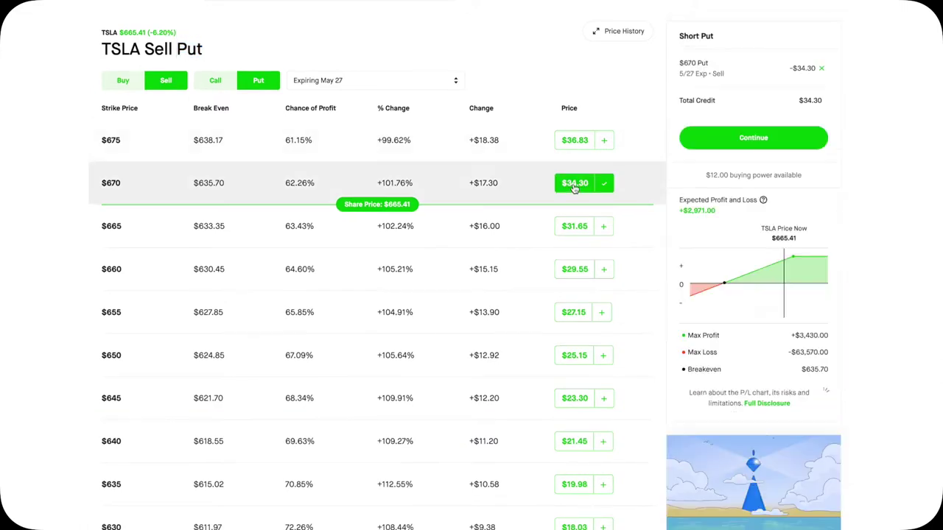
click(132, 83)
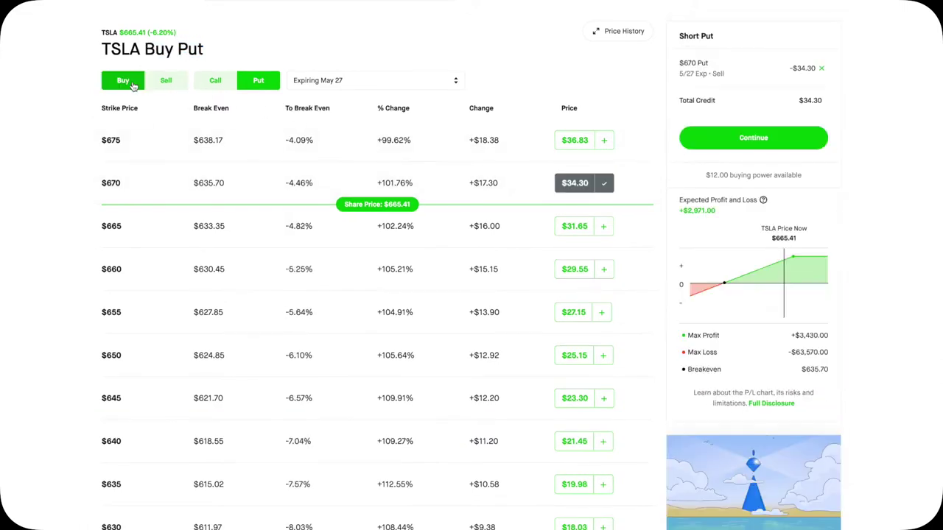
click(574, 228)
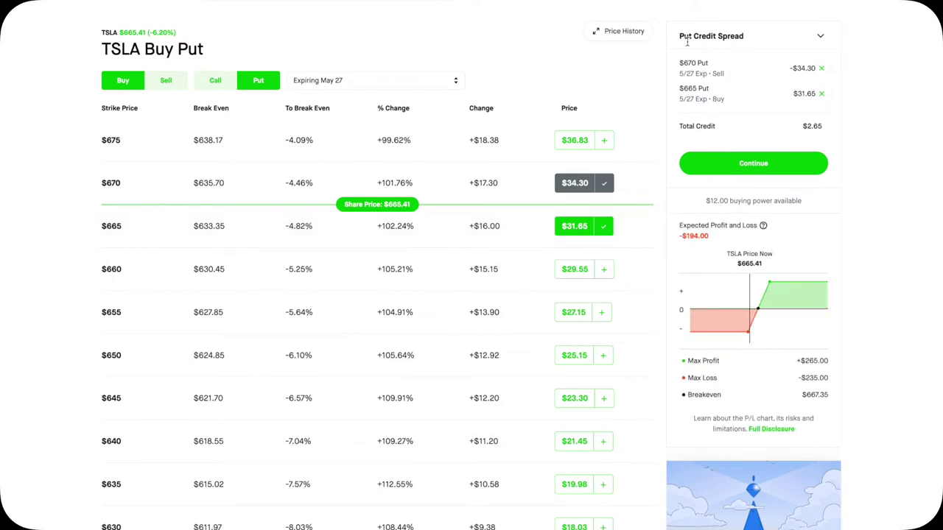
Highlight the Put Credit Spread title and its $2.65 total credit.
drag(588, 52, 676, 57)
drag(759, 177, 783, 175)
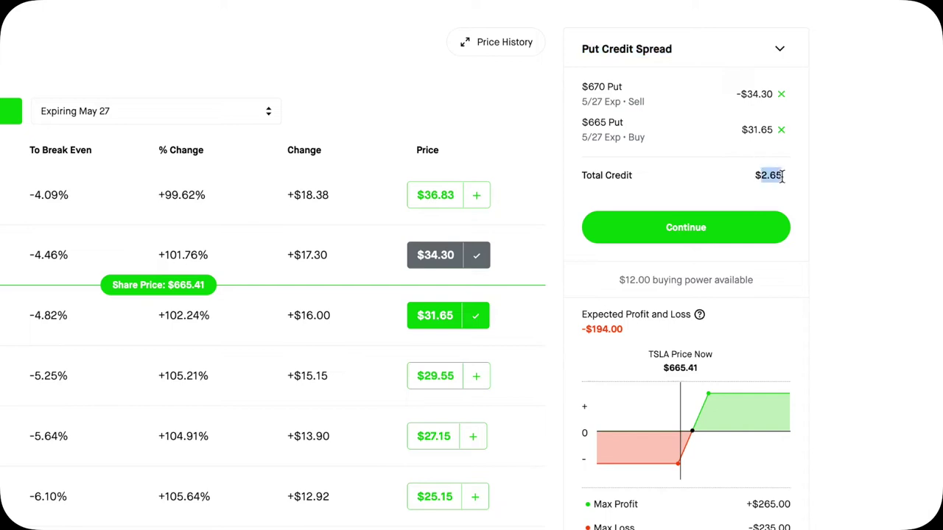
click(788, 183)
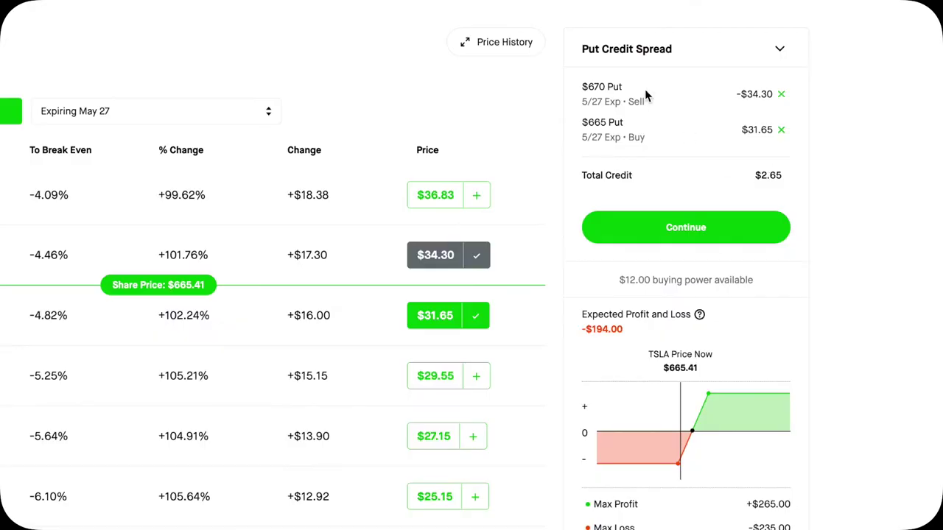
Highlight the Put Credit Spread title on the new $650/$645 spread at $1.85 credit.
drag(581, 48, 673, 49)
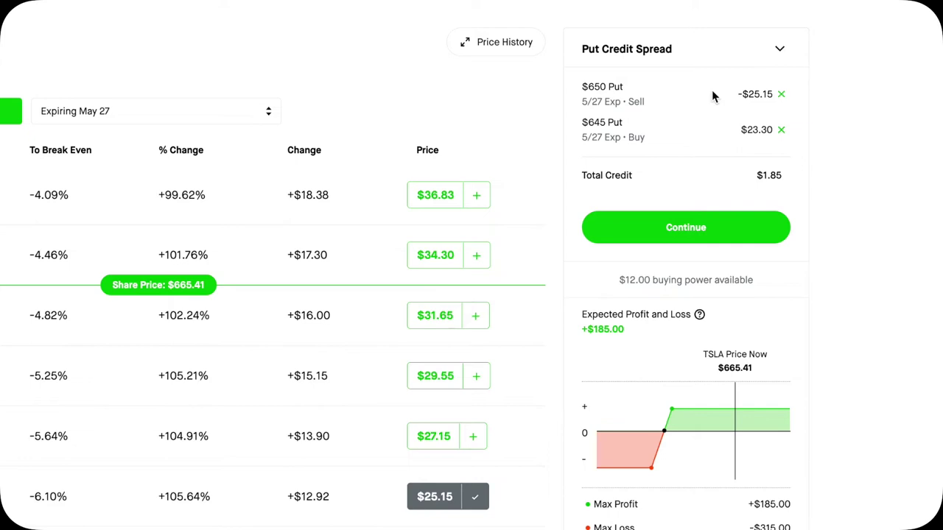
drag(737, 95, 774, 138)
click(831, 172)
double_click(625, 177)
drag(754, 176, 789, 181)
click(804, 183)
drag(737, 95, 770, 130)
click(802, 148)
double_click(624, 177)
drag(754, 177, 786, 179)
click(805, 183)
drag(737, 94, 771, 130)
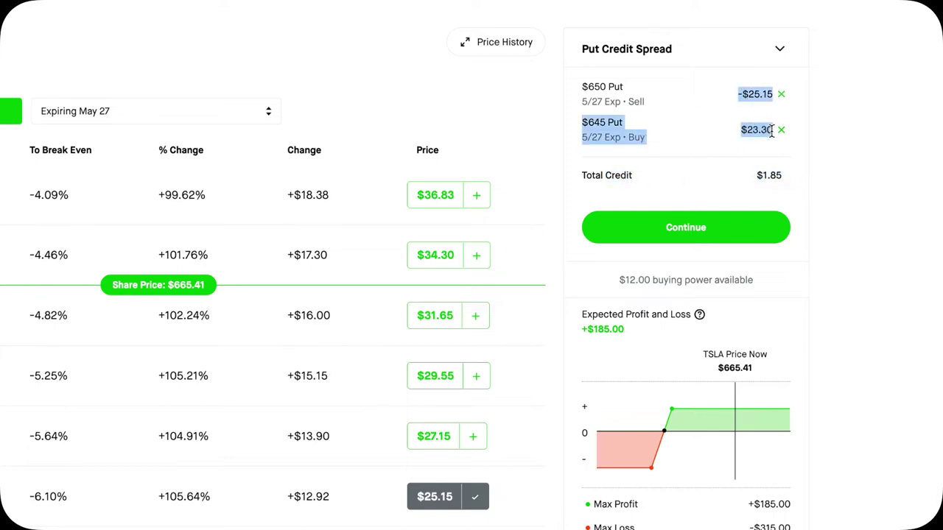
click(833, 174)
double_click(625, 178)
drag(755, 181, 786, 183)
click(805, 178)
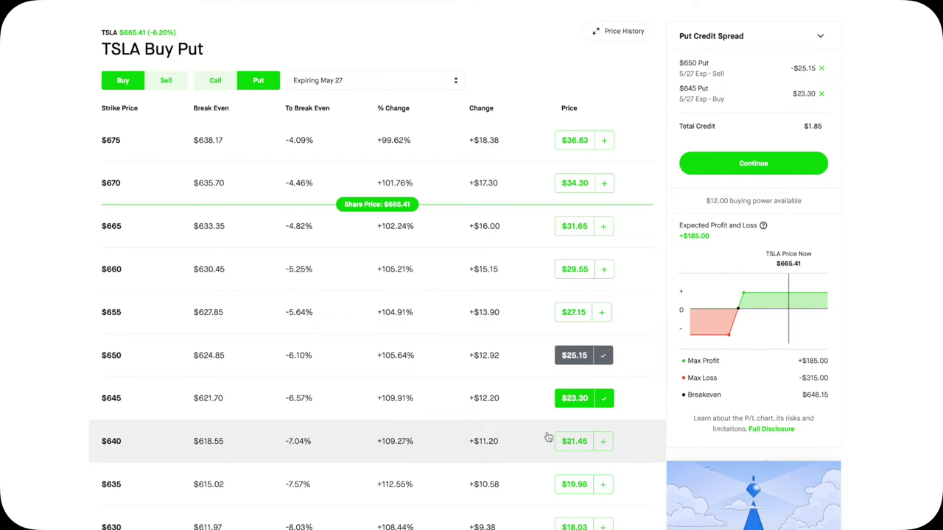
drag(793, 67, 814, 91)
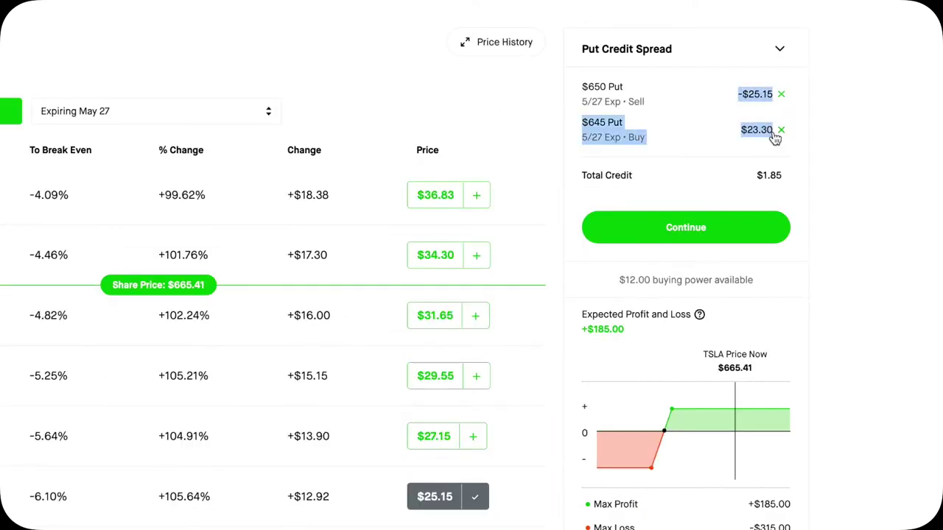
click(833, 170)
double_click(623, 177)
drag(756, 177, 789, 181)
click(803, 182)
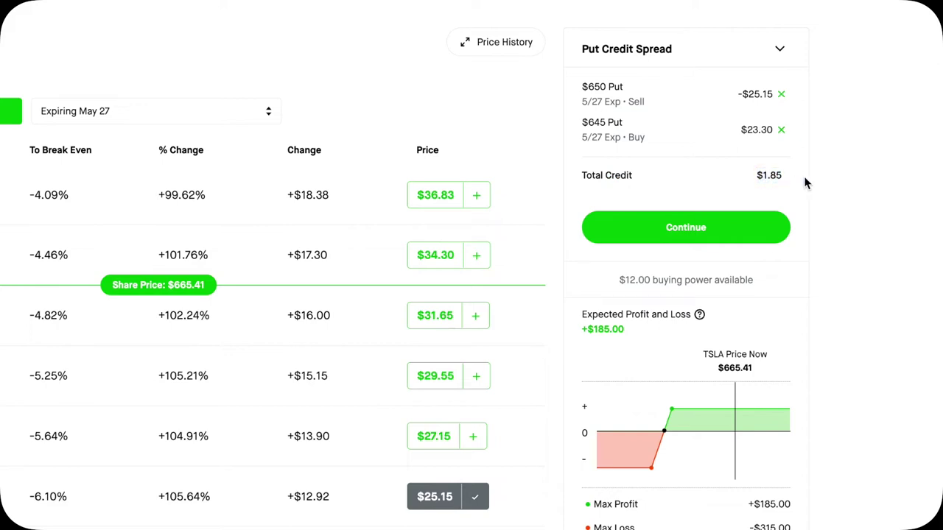
drag(804, 177, 759, 177)
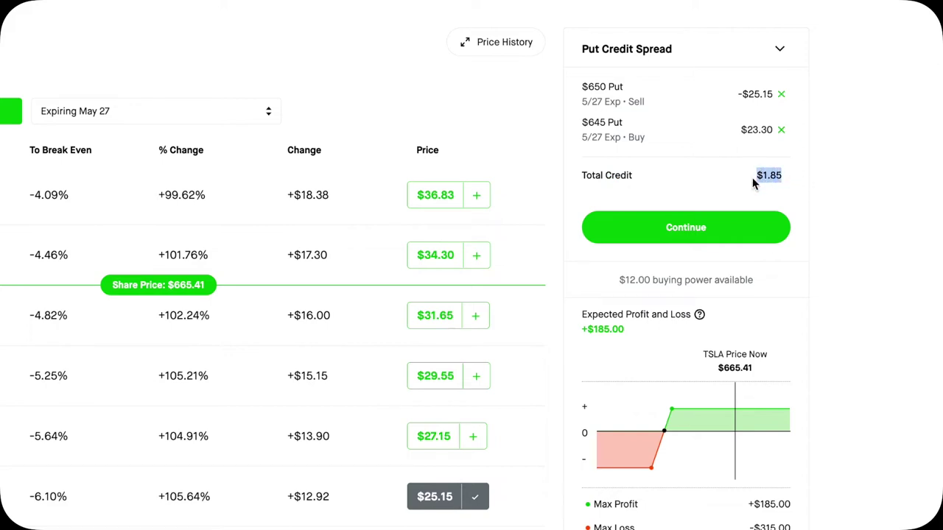
drag(581, 51, 682, 50)
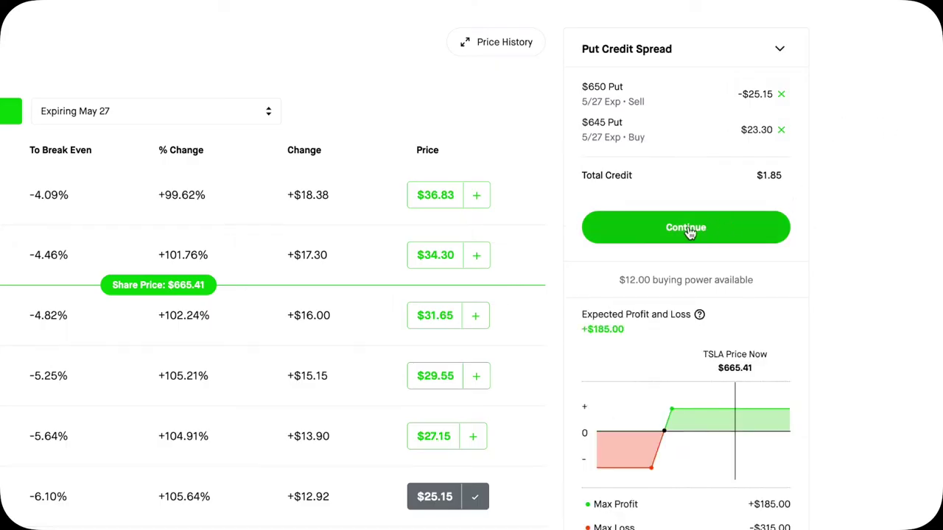
Open the $650/$645 order review and highlight its $185.00 minimum credit and $500.00 collateral.
click(687, 228)
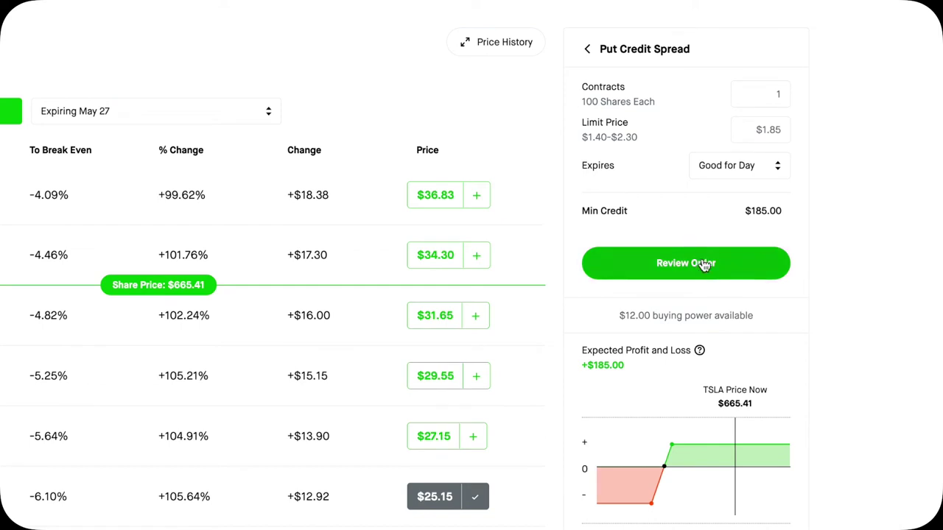
click(703, 263)
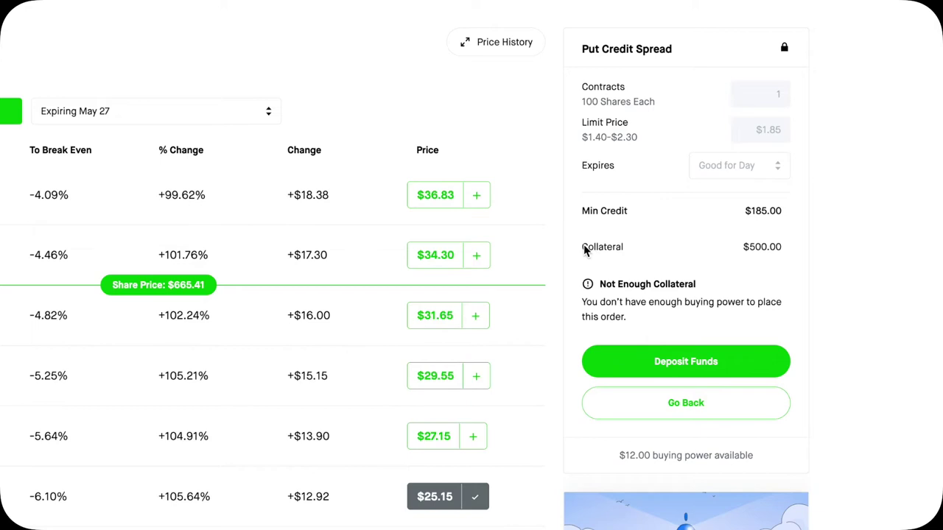
double_click(584, 249)
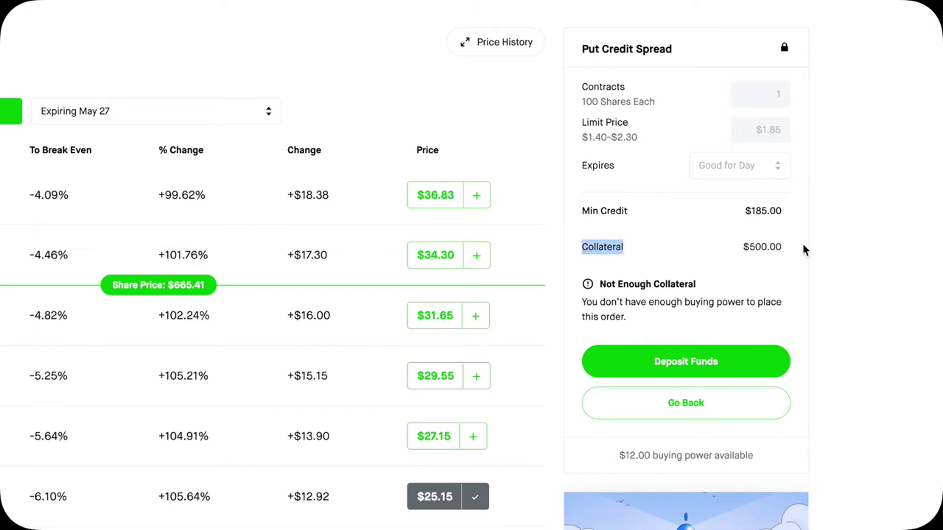
double_click(766, 246)
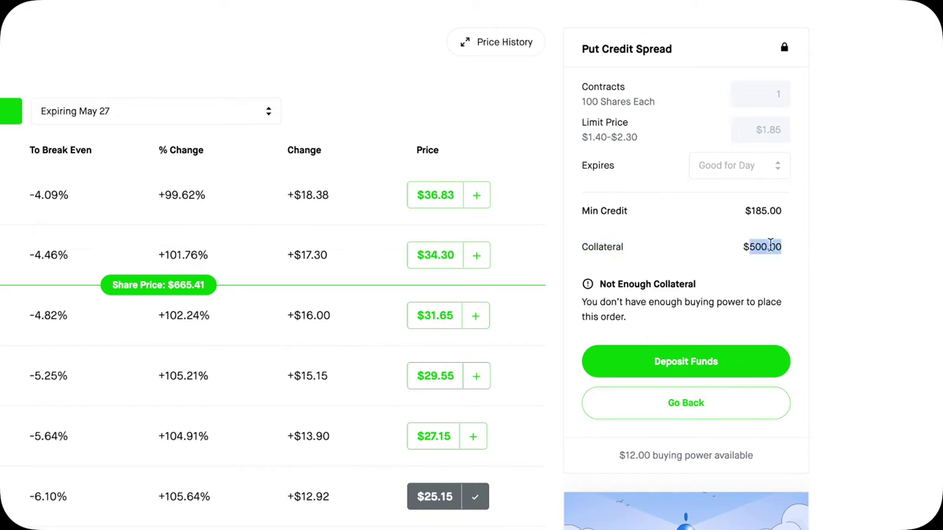
click(770, 239)
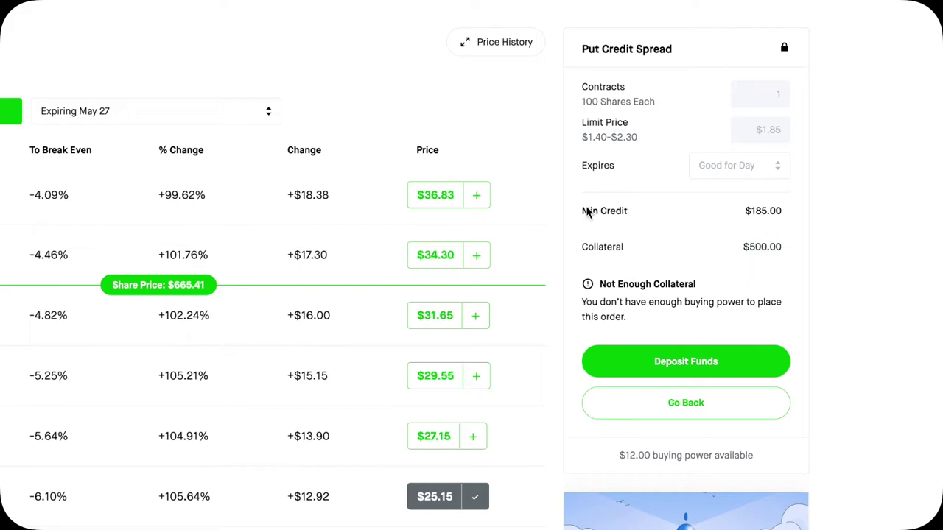
drag(585, 210, 776, 210)
click(787, 215)
drag(583, 250, 787, 255)
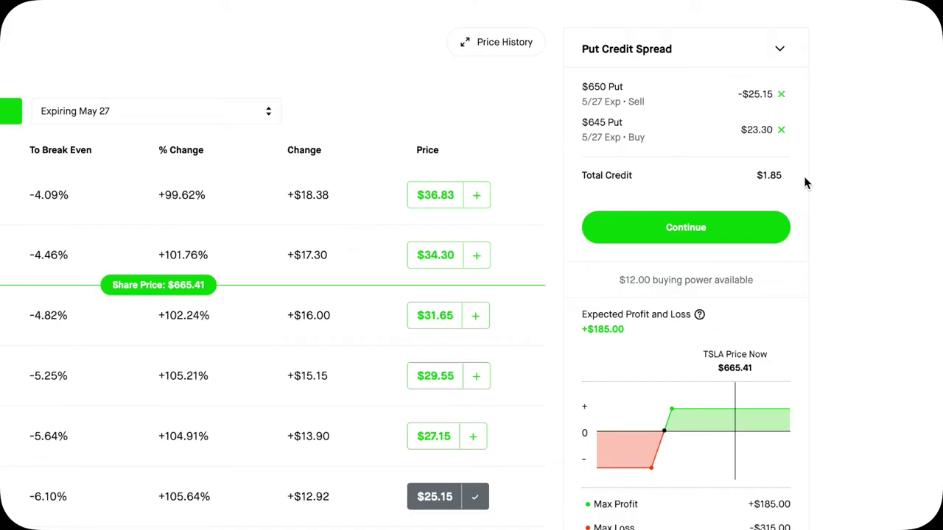
Highlight the $1.85 total credit on the $650/$645 put credit spread summary.
drag(803, 176, 752, 183)
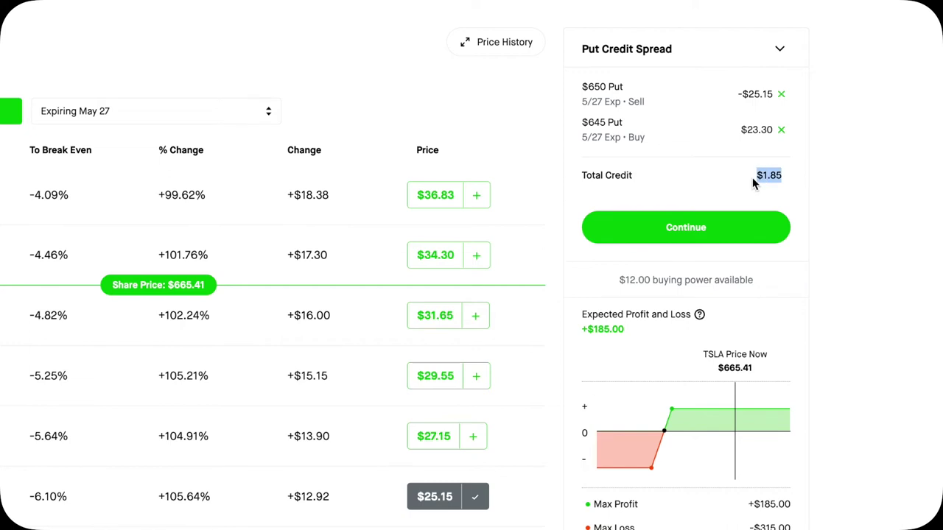